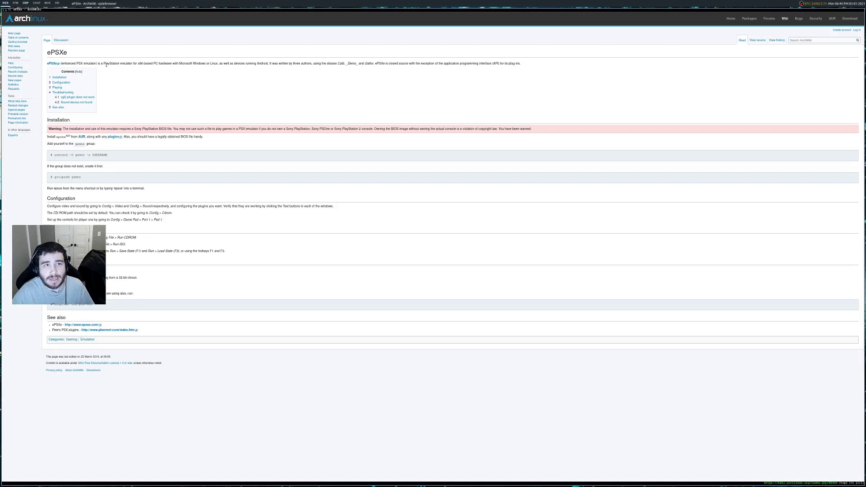
- Open the epsxe AUR package page in a new tab from the wiki's Installation section
drag(106, 65, 138, 65)
click(138, 65)
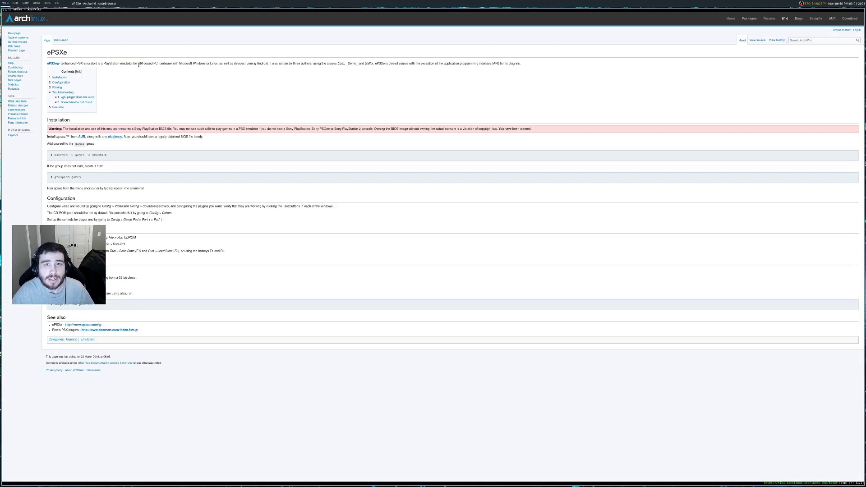
right_click(62, 138)
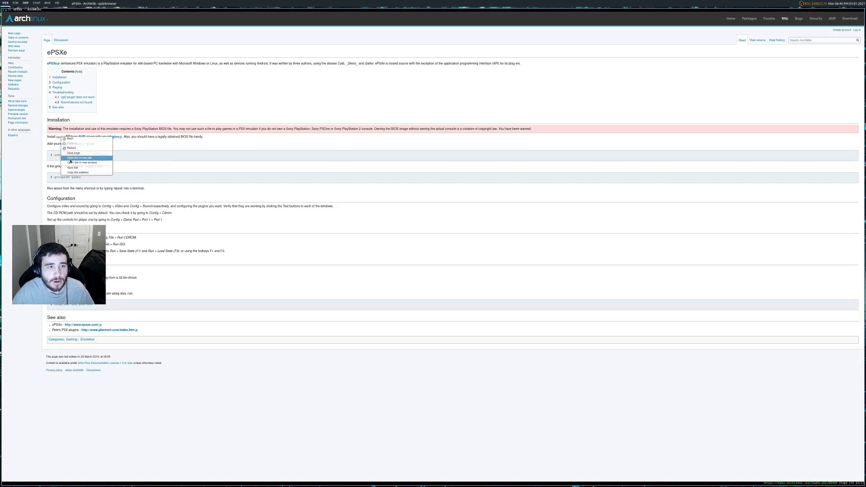
click(69, 159)
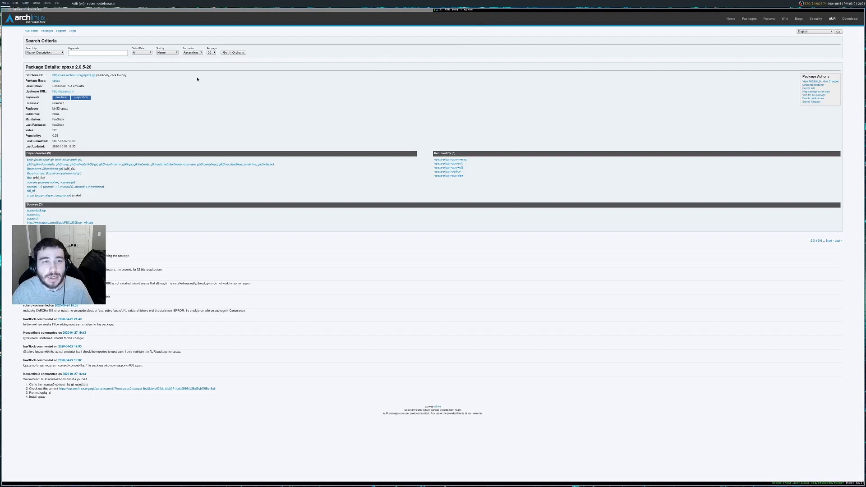
right_click(83, 76)
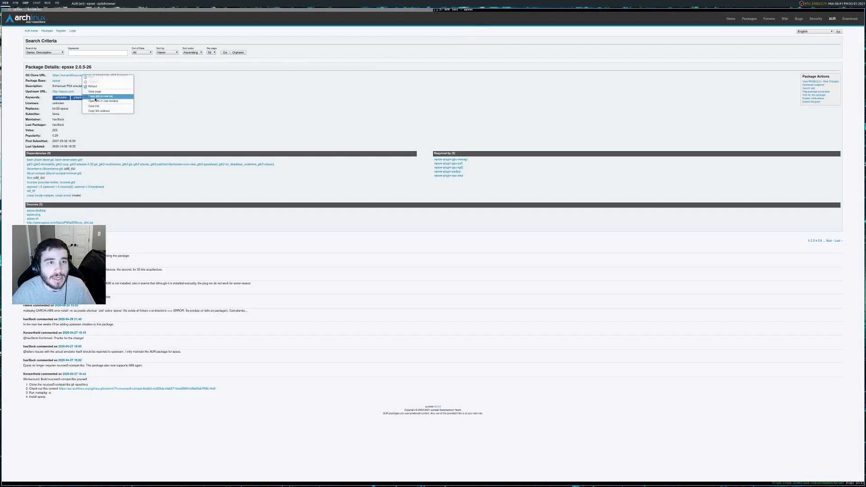
click(99, 110)
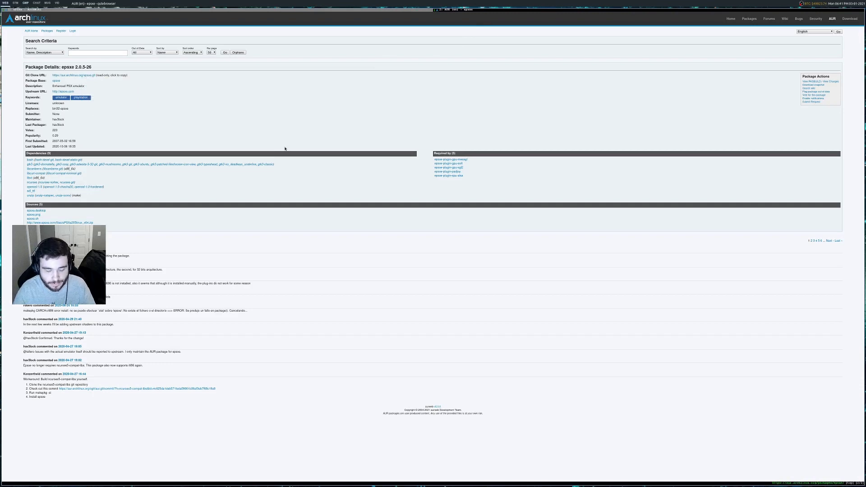
key(super+Return)
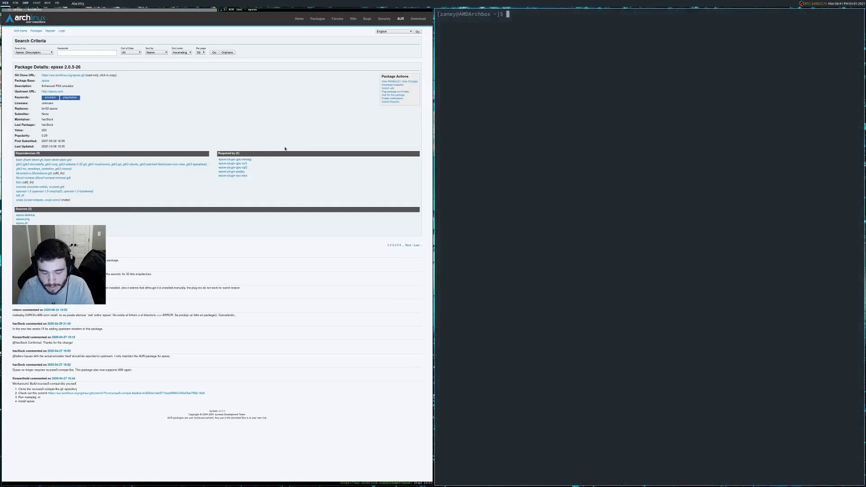
text(git clone)
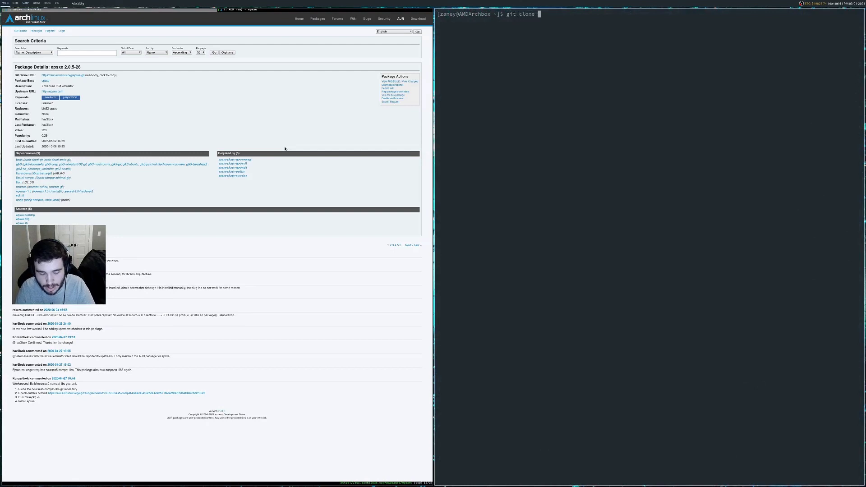
key(ctrl+shift+v)
key(Return)
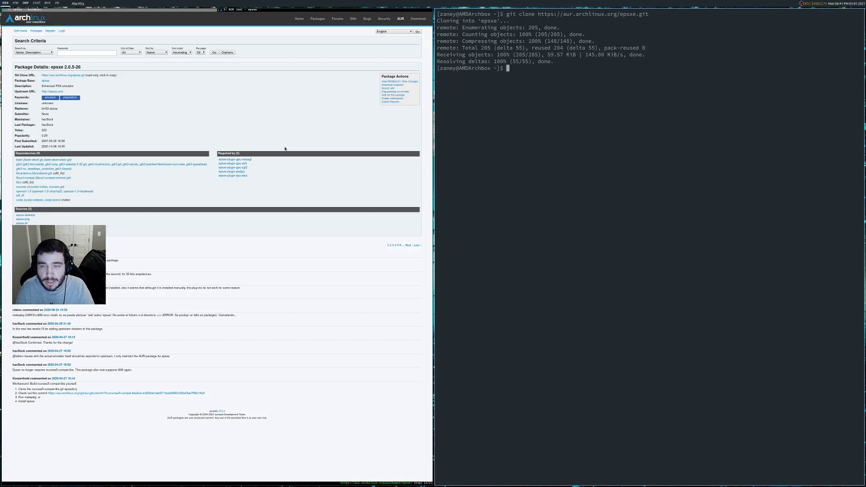
- Change into the cloned epsxe directory and start building and installing the package with makepkg -si
text(cd )
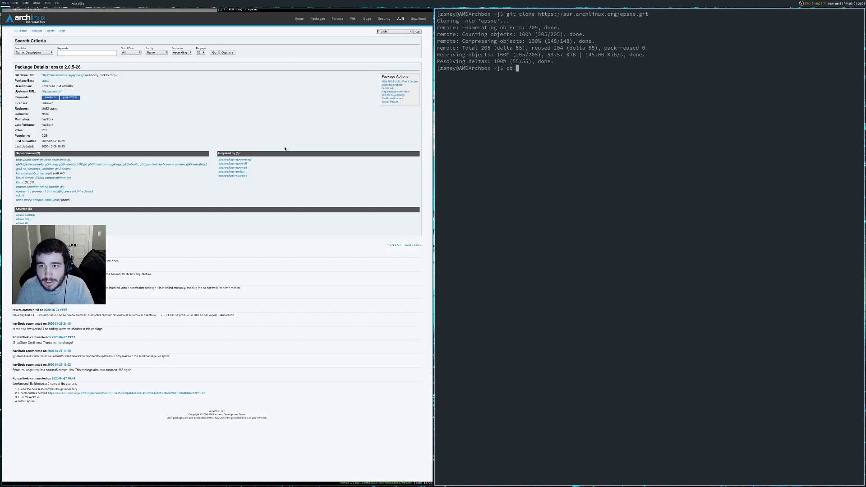
text(e)
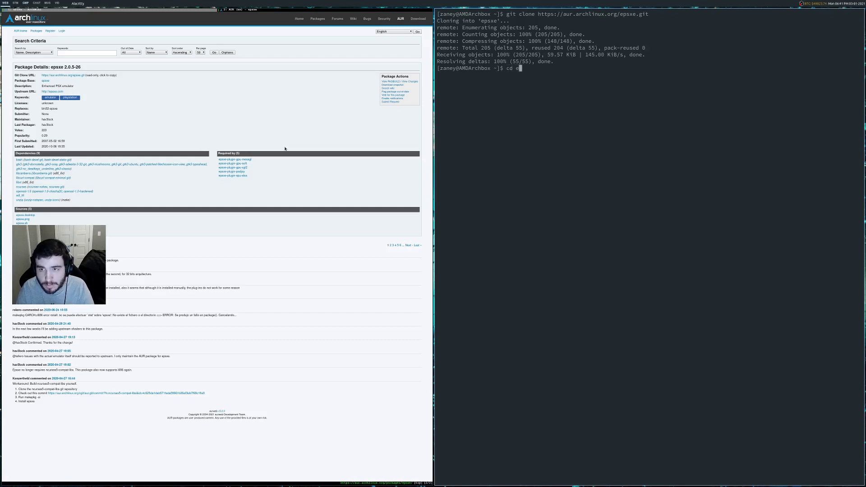
key(Tab)
key(Return)
text(ma)
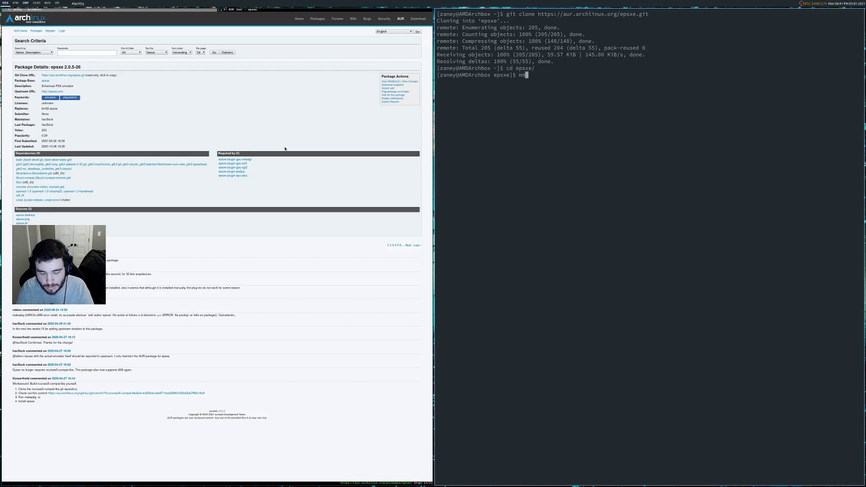
text(kepkg -si)
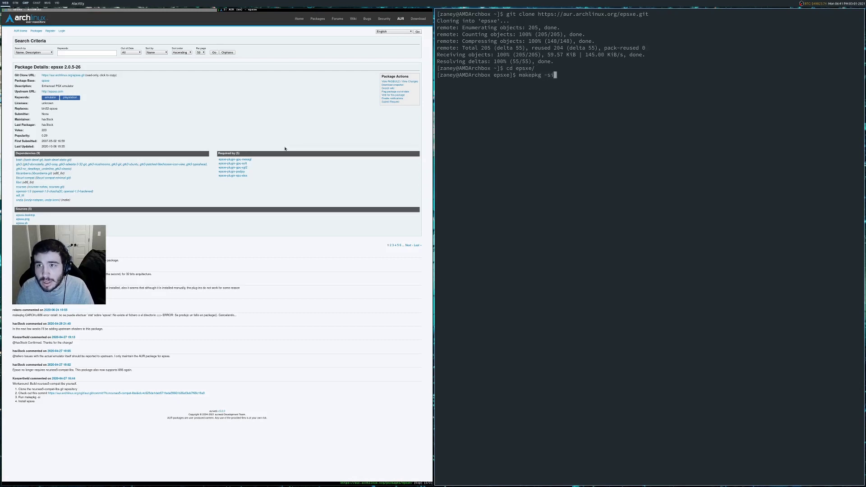
key(Return)
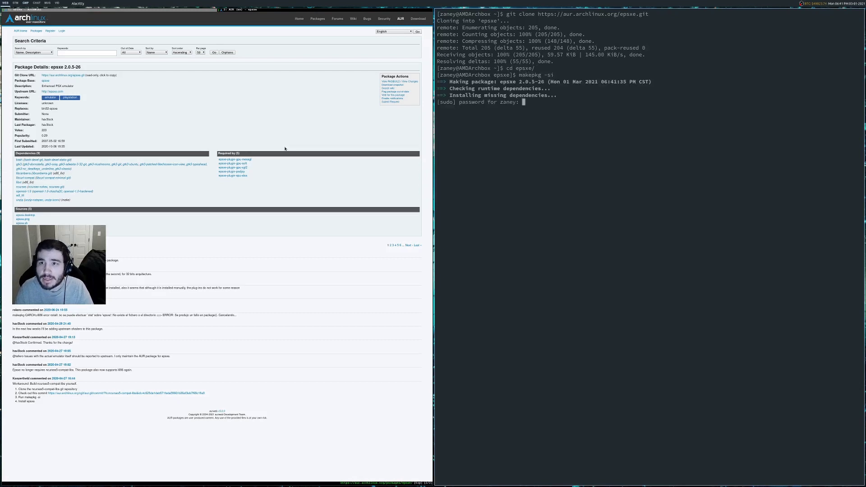
- Enter the sudo password and approve installing the missing runtime dependencies, unzip and the epsxe package
key(Return)
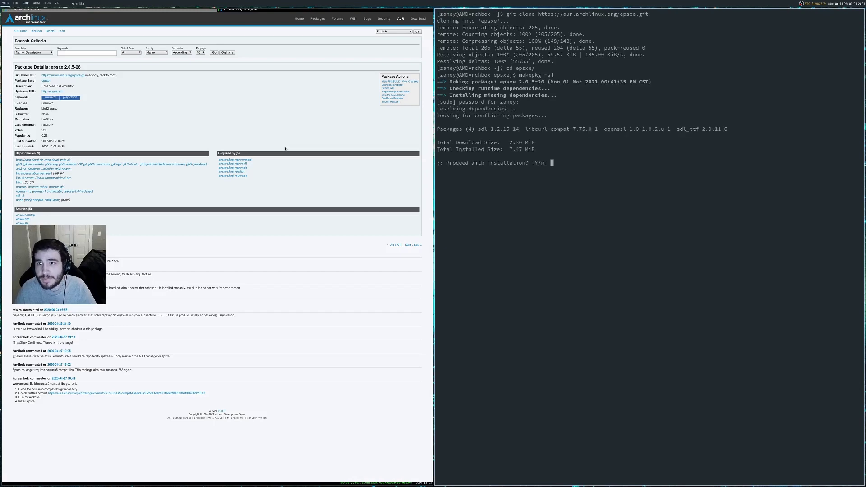
key(Return)
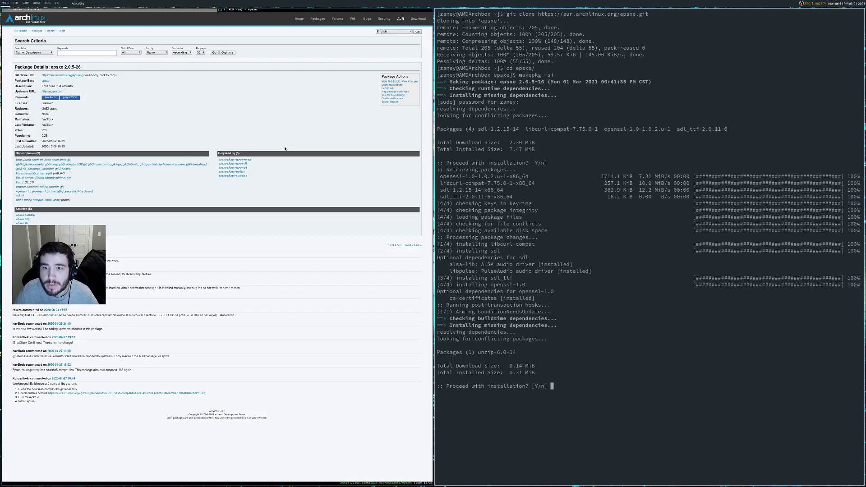
key(Return)
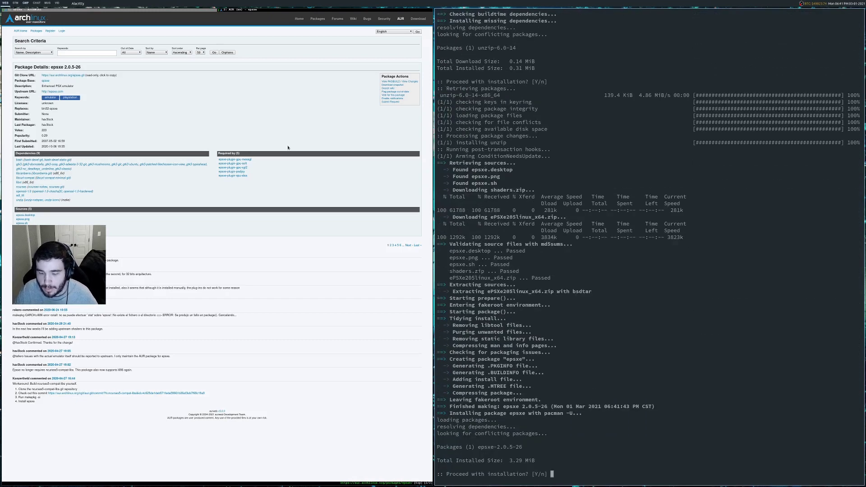
key(Return)
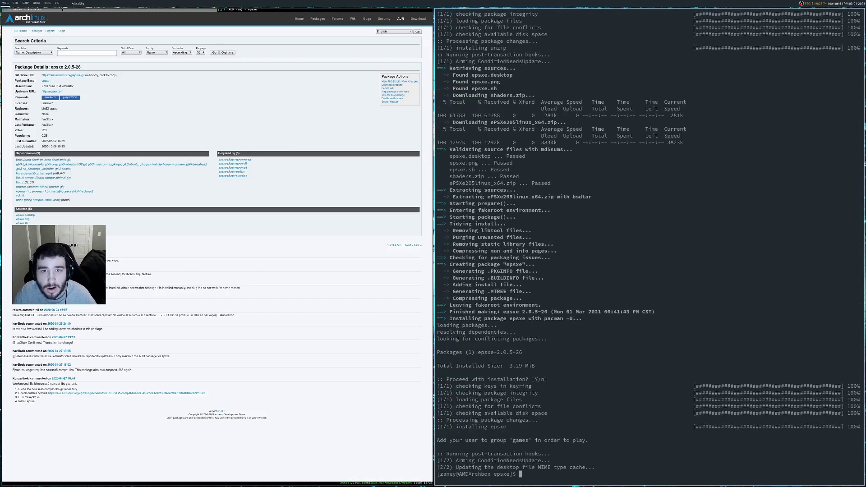
- Return to the ePSXe wiki page and look up the usermod command for joining the games group
click(31, 10)
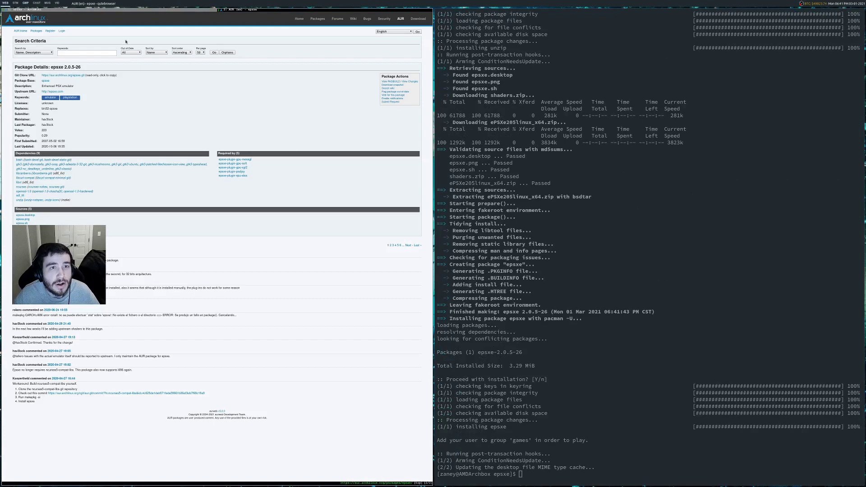
click(141, 10)
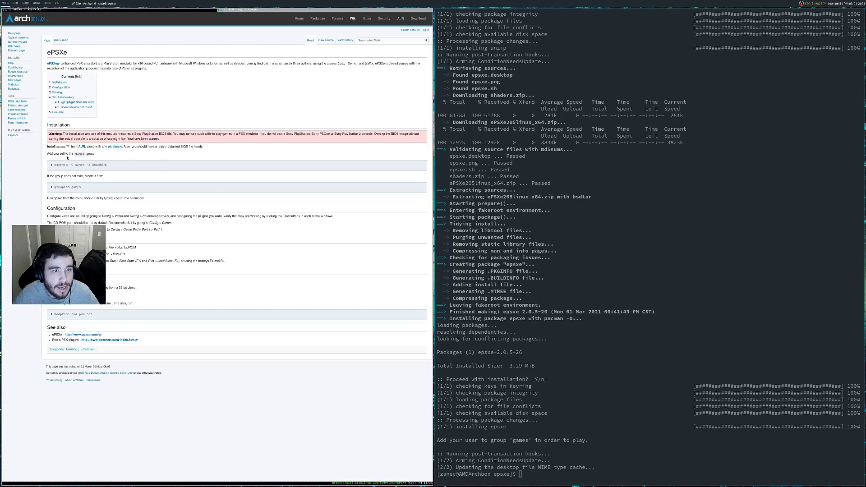
drag(59, 154, 116, 165)
click(58, 166)
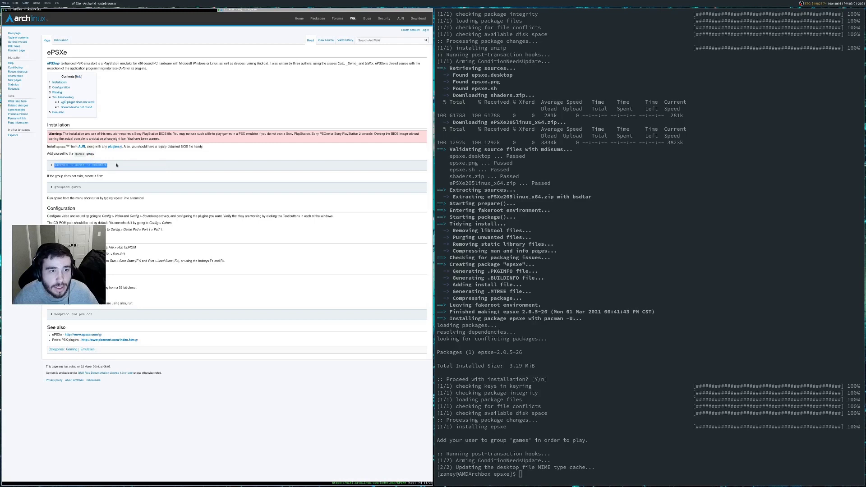
text(us)
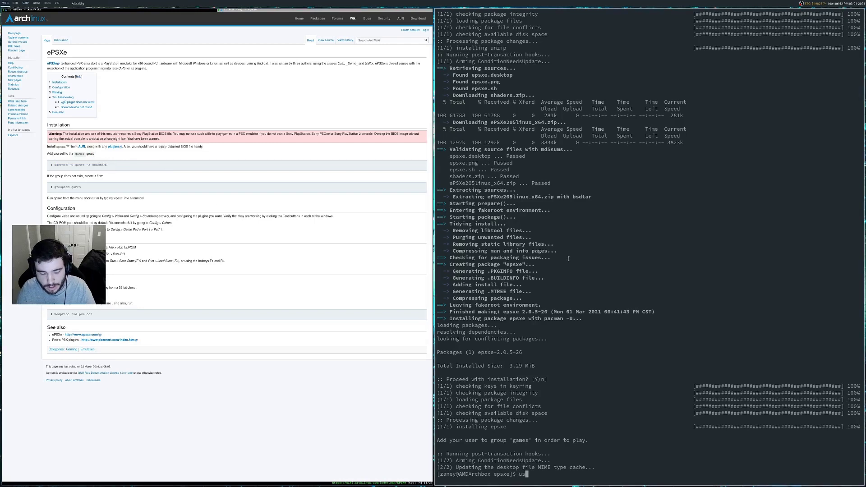
text(ermod)
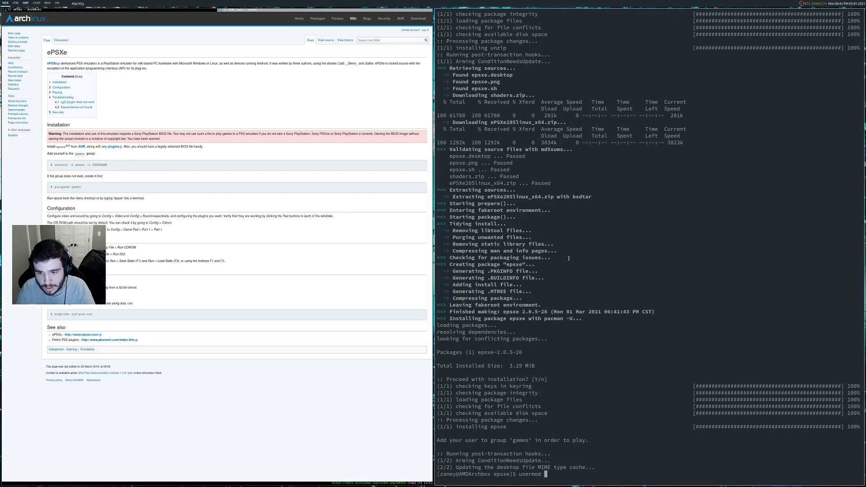
key(BackSpace)
key(BackSpace)
key(BackSpace)
key(BackSpace)
key(BackSpace)
key(BackSpace)
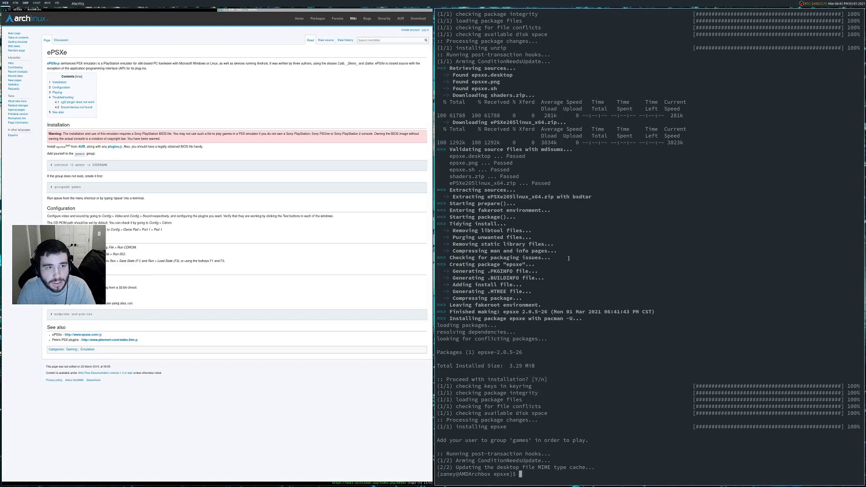
text(sudo )
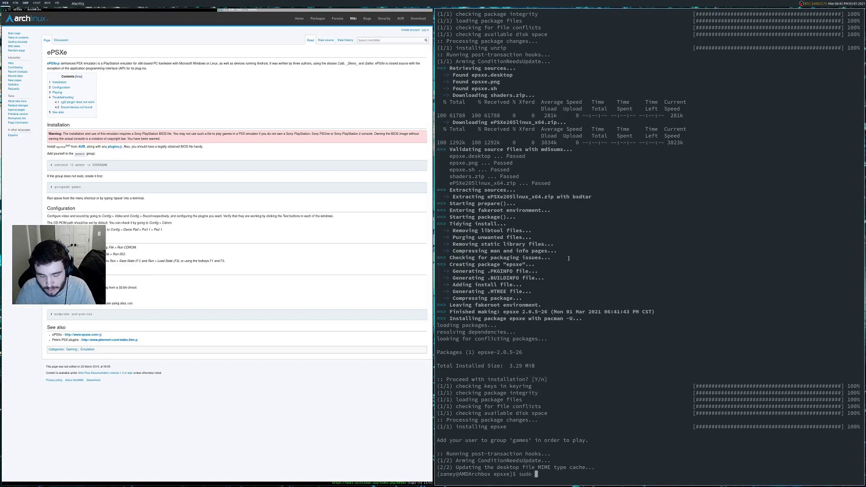
text(usermod -)
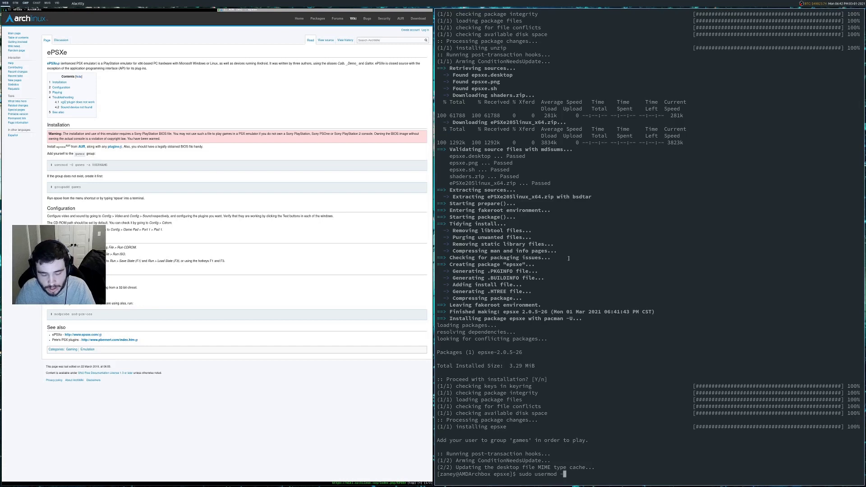
text(G games)
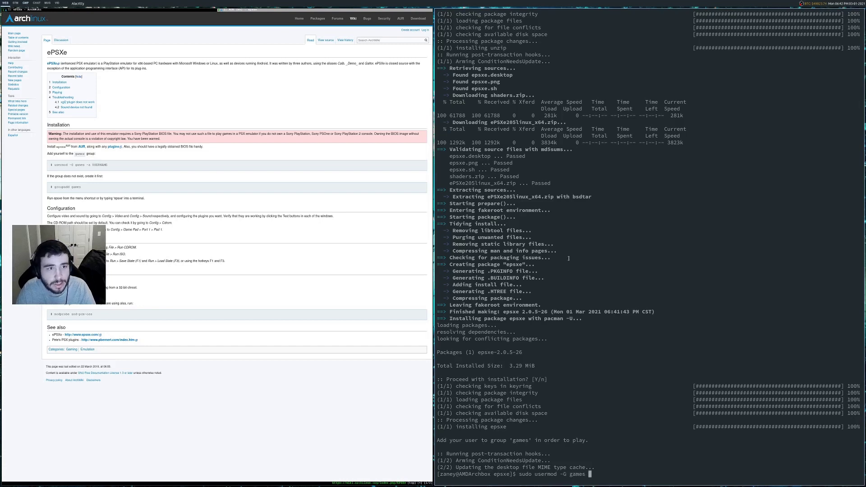
key(BackSpace)
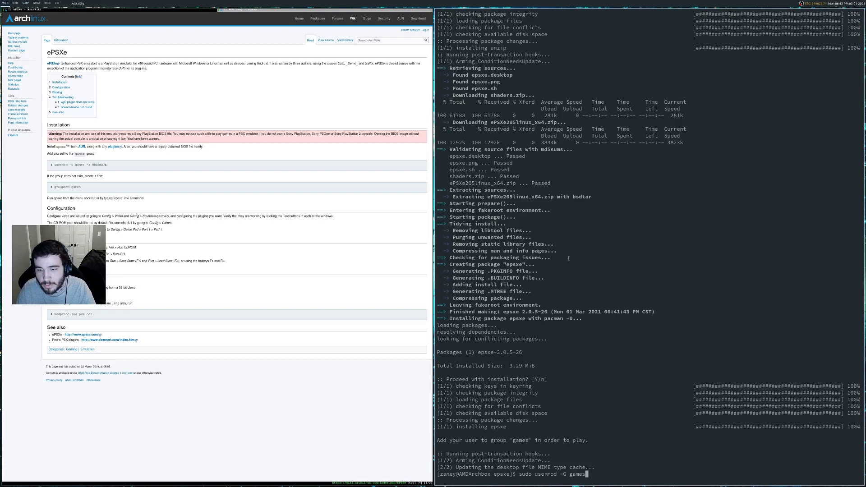
key(BackSpace)
key(BackSpace)
key(BackSpace)
key(BackSpace)
key(BackSpace)
key(BackSpace)
key(BackSpace)
key(BackSpace)
key(BackSpace)
key(BackSpace)
key(BackSpace)
key(BackSpace)
key(BackSpace)
key(BackSpace)
key(BackSpace)
key(BackSpace)
key(BackSpace)
key(BackSpace)
key(BackSpace)
key(BackSpace)
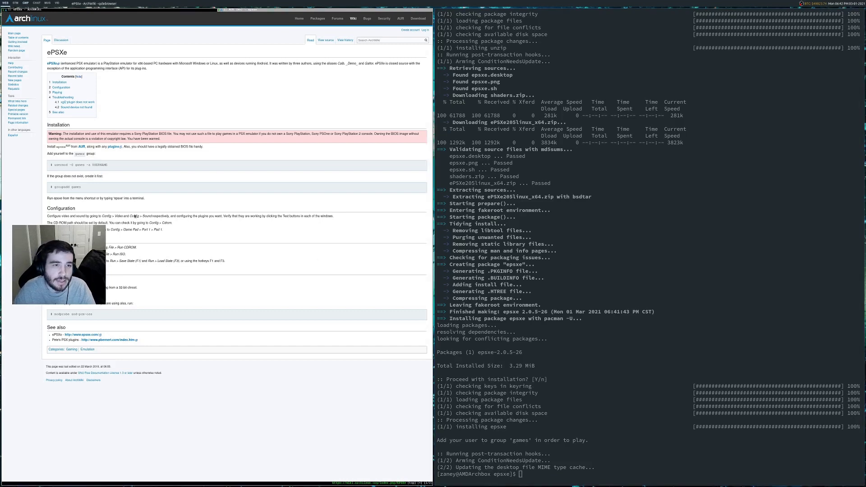
- Try to create the games group with groupadd games
text(groupad)
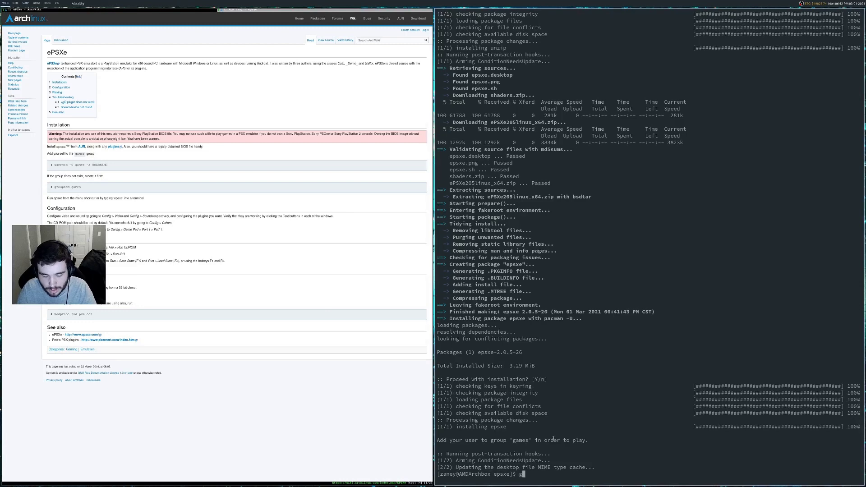
text(d )
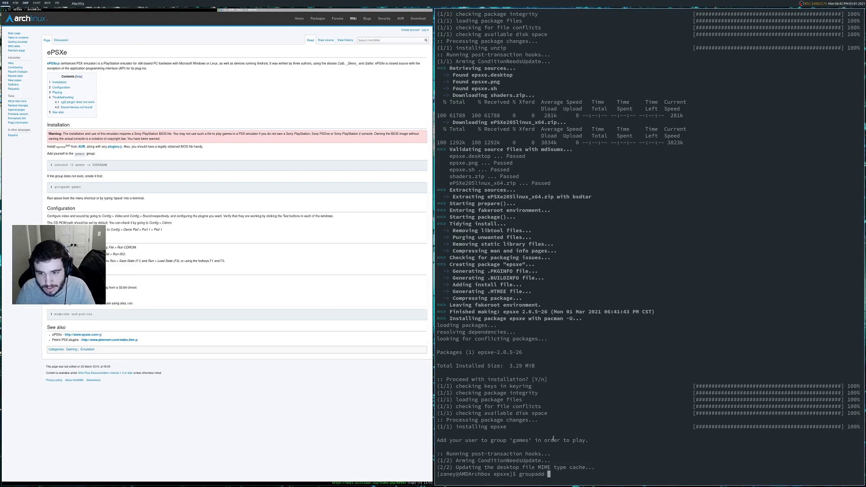
text(games)
key(Return)
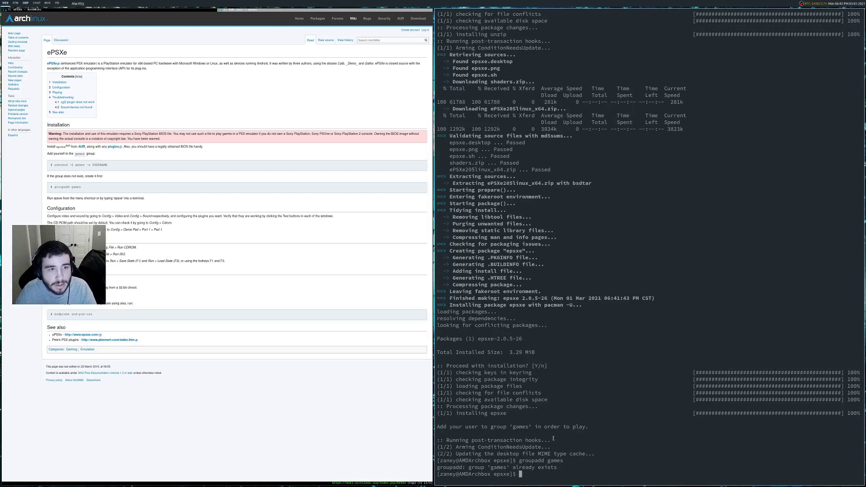
- Try to append the current user account to the games group with usermod -G games -a, without elevated privileges
text(usermo)
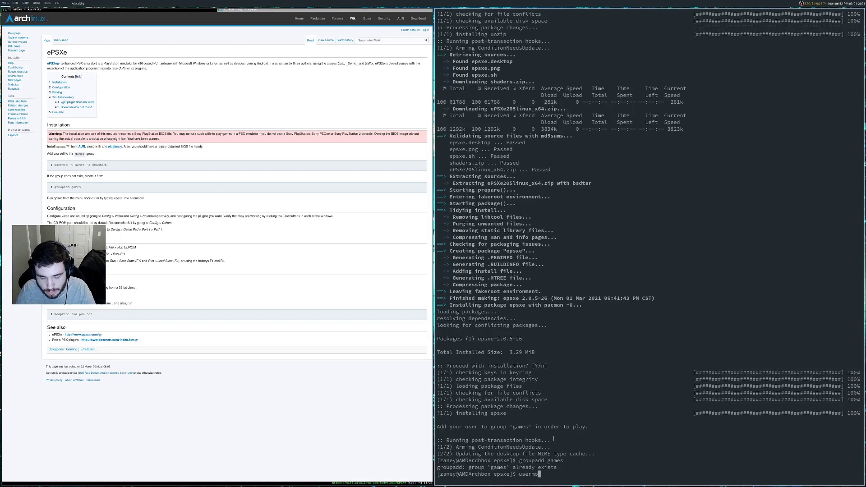
text(d -G )
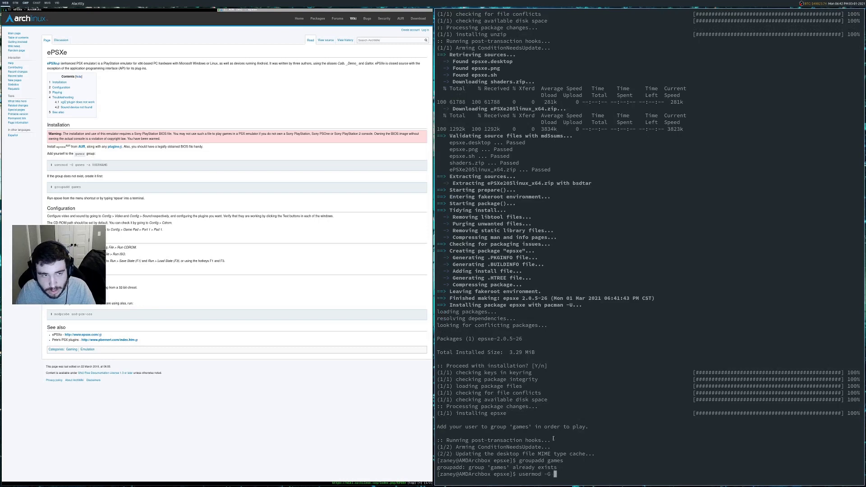
text(games )
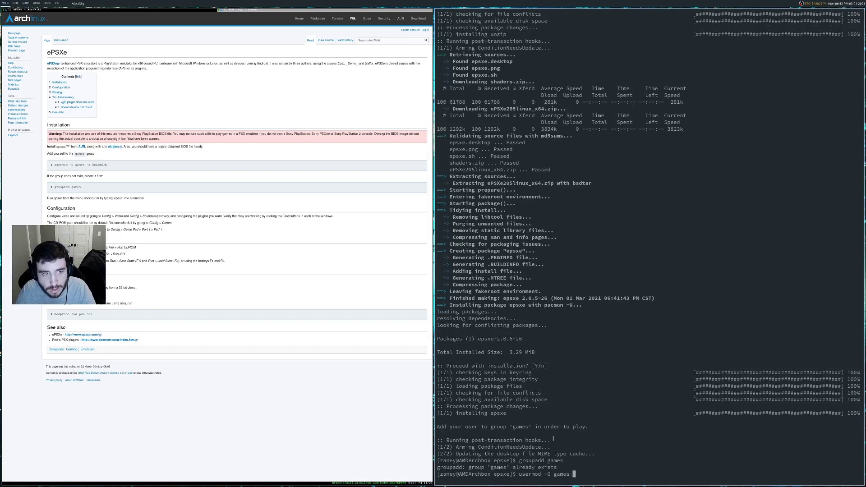
text(-a )
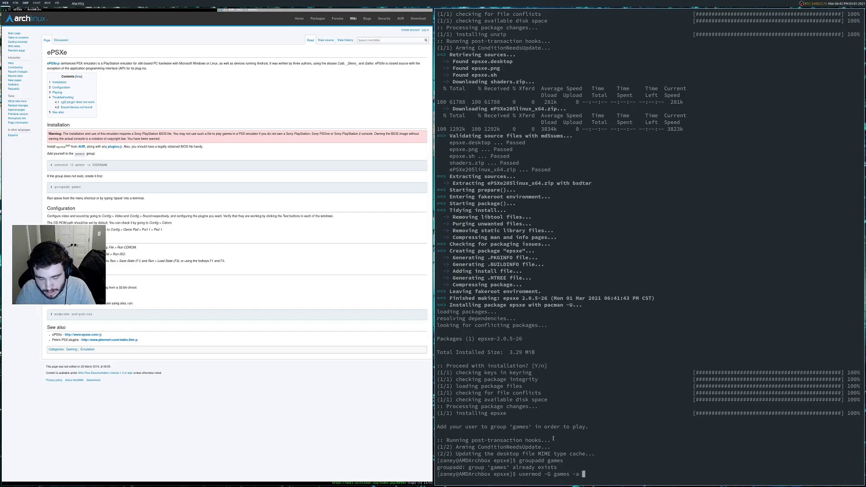
text(zaney)
key(Return)
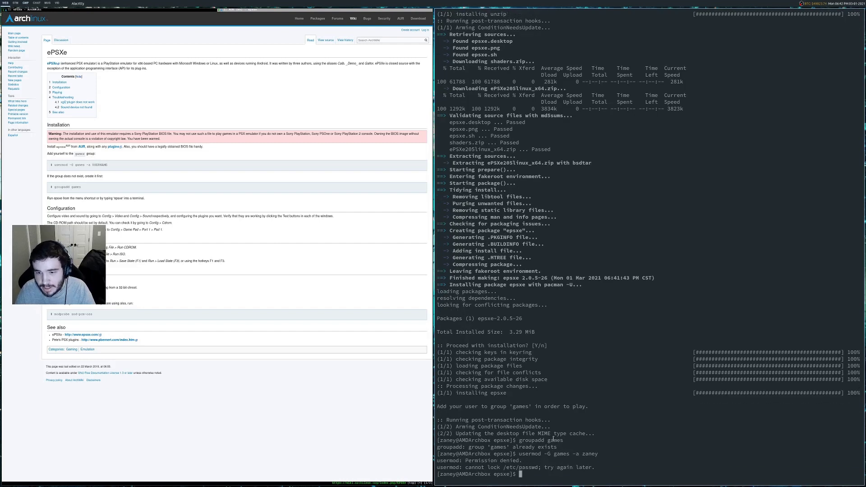
- Rerun the usermod command with sudo to append the user account to the games group
key(Up)
key(Left)
key(Left)
key(Left)
key(Left)
key(Left)
key(Left)
key(Left)
key(Left)
key(Left)
key(Left)
key(Left)
key(Left)
key(Left)
key(Left)
key(Left)
key(Left)
key(Left)
key(Left)
key(Left)
key(Left)
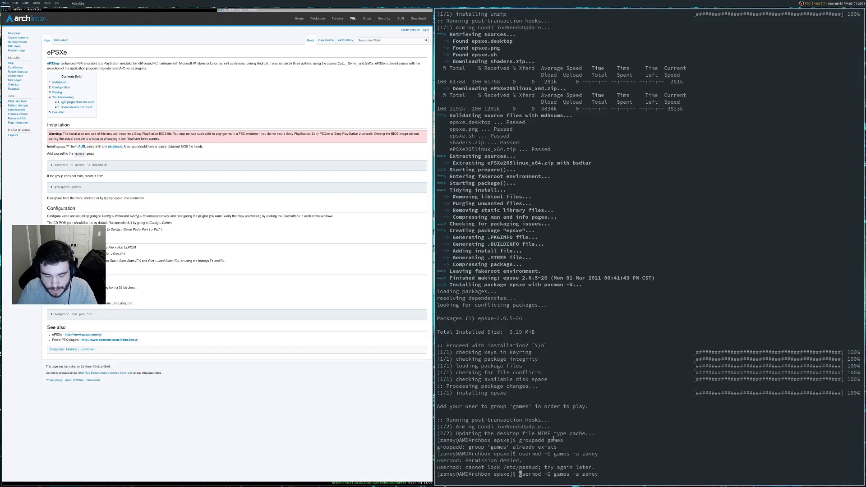
text(sudo)
key(Return)
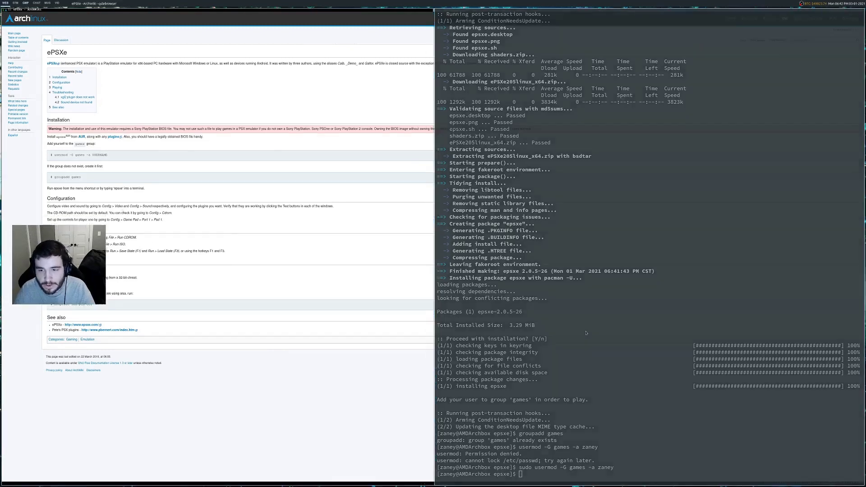
- Replace the terminal by launching epsxe from the desktop's run prompt, and move the emulator window away from the screen's centre
key(super+shift+c)
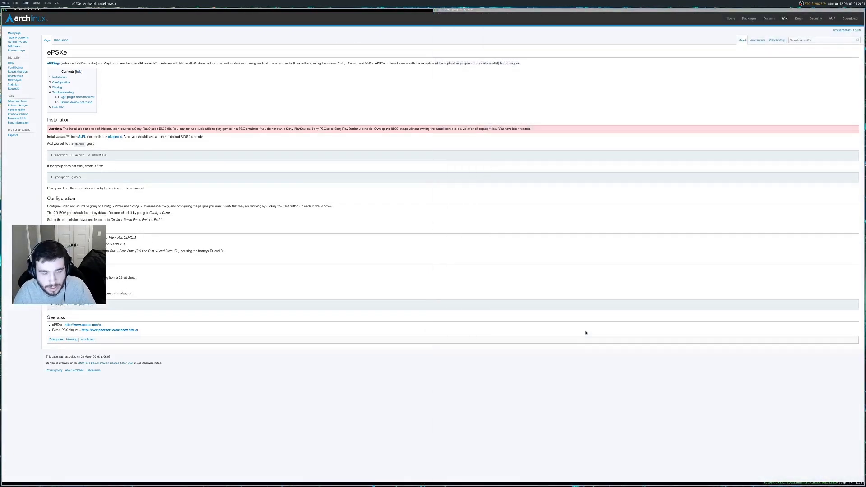
key(super+Return)
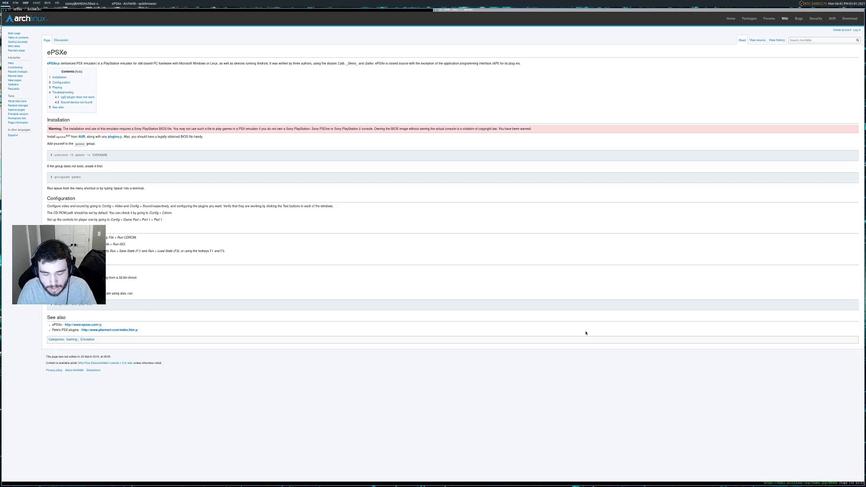
text(eps)
key(Tab)
key(BackSpace)
key(BackSpace)
key(BackSpace)
key(BackSpace)
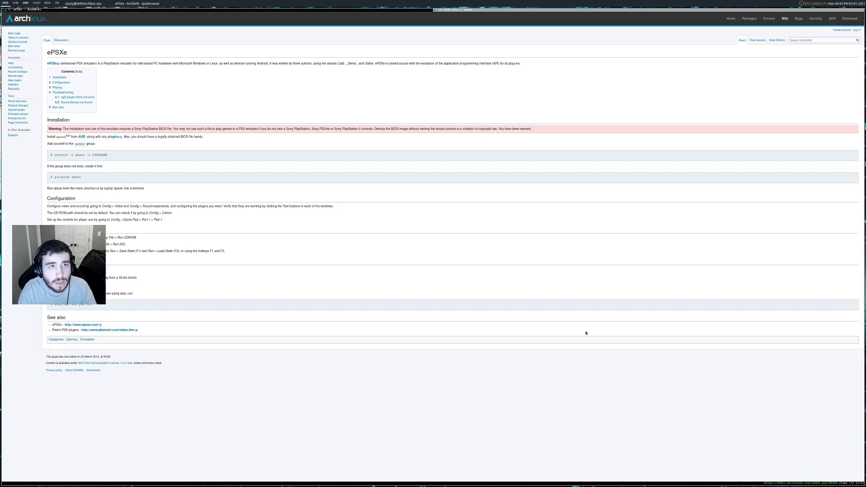
key(BackSpace)
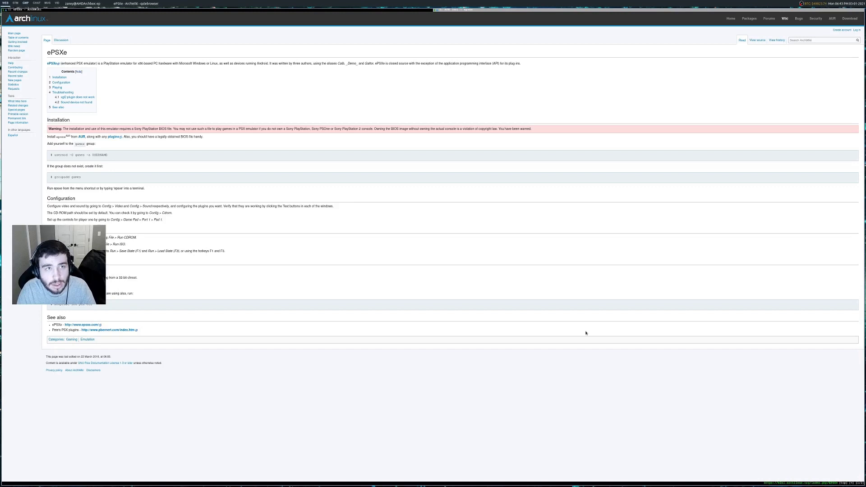
text(s)
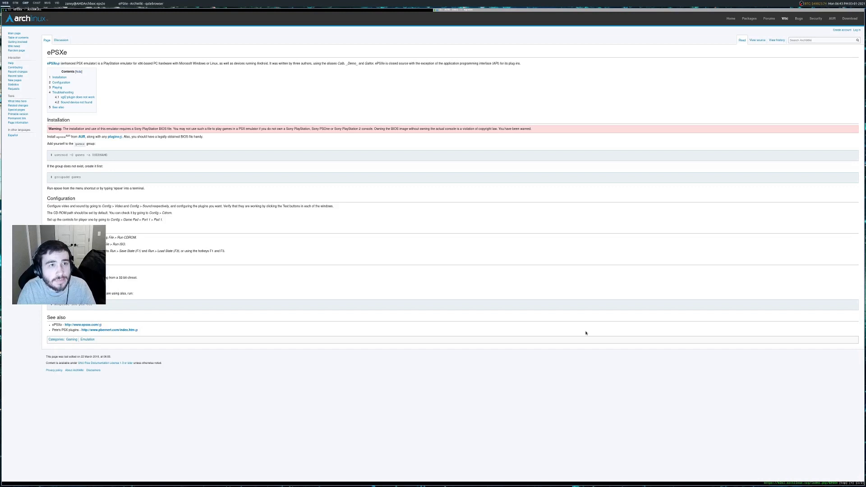
text(xe)
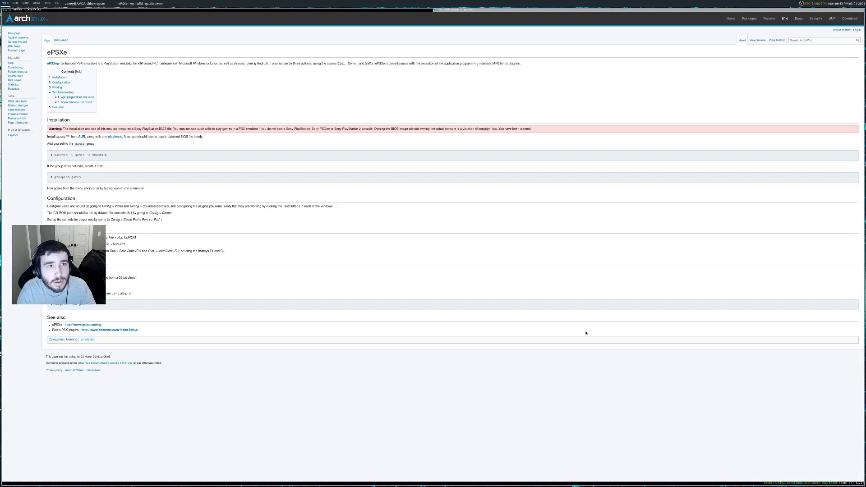
key(Return)
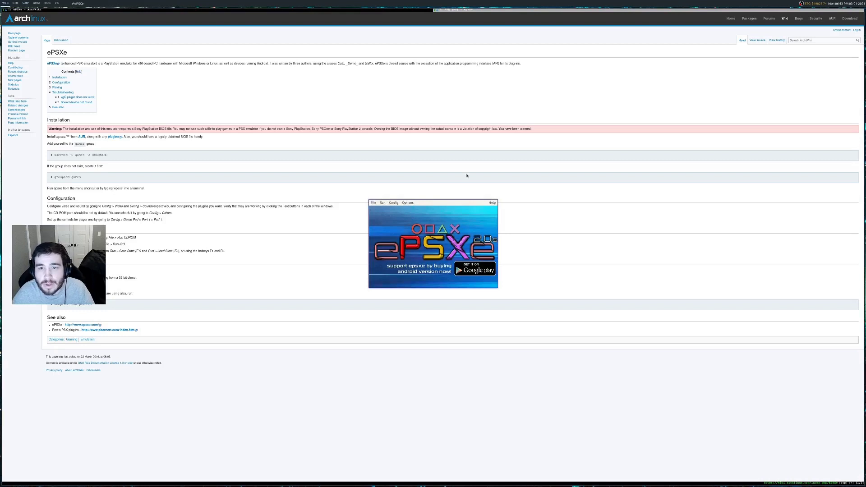
drag(445, 216, 639, 119)
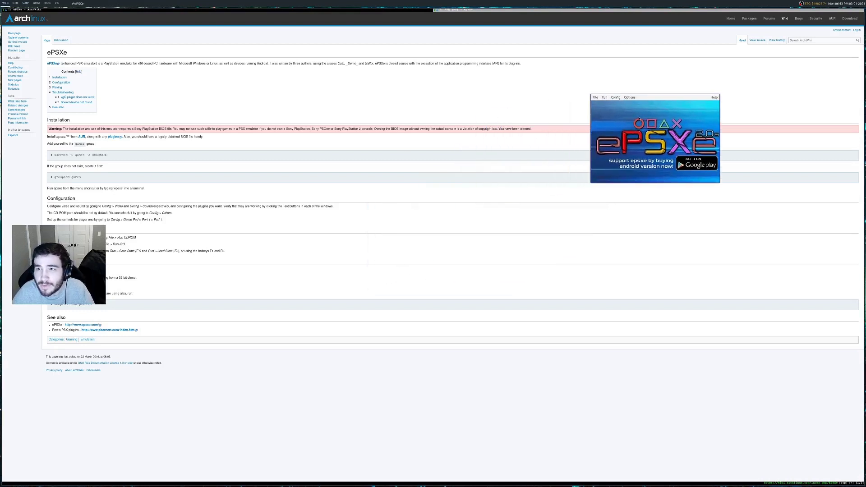
- Set the emulator's BIOS file to SCPH1001.BIN from the PS1_Files folder in the home directory
click(595, 98)
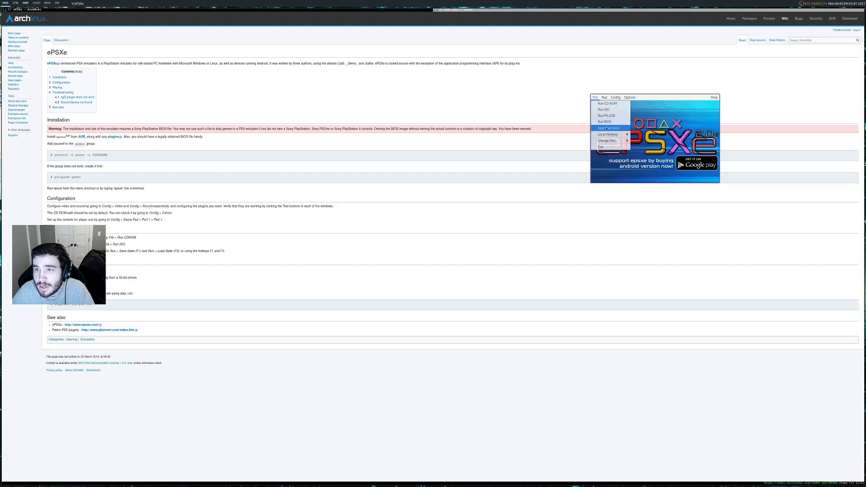
click(615, 98)
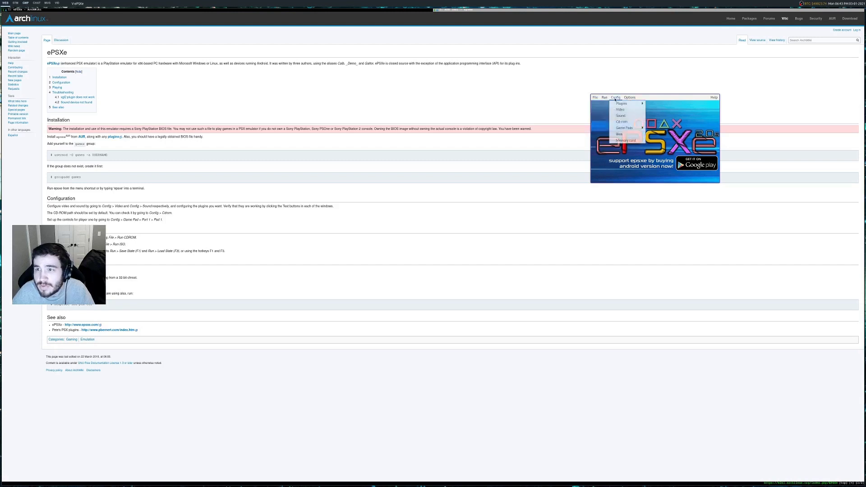
click(620, 133)
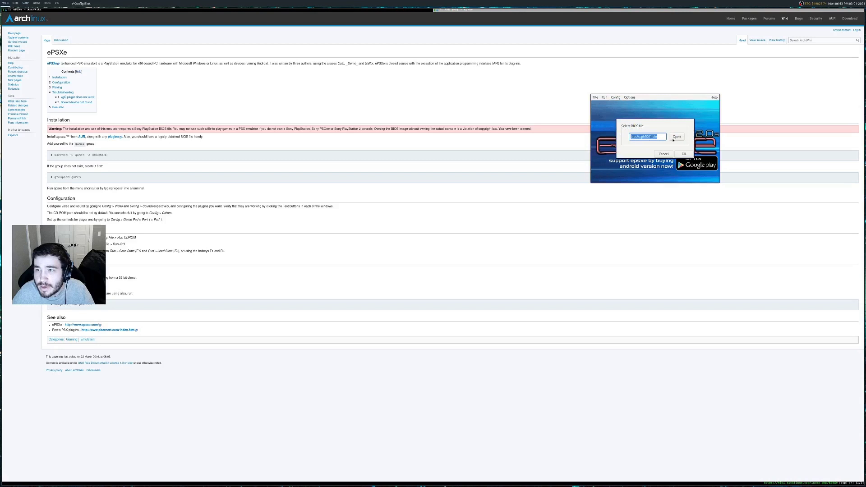
click(676, 137)
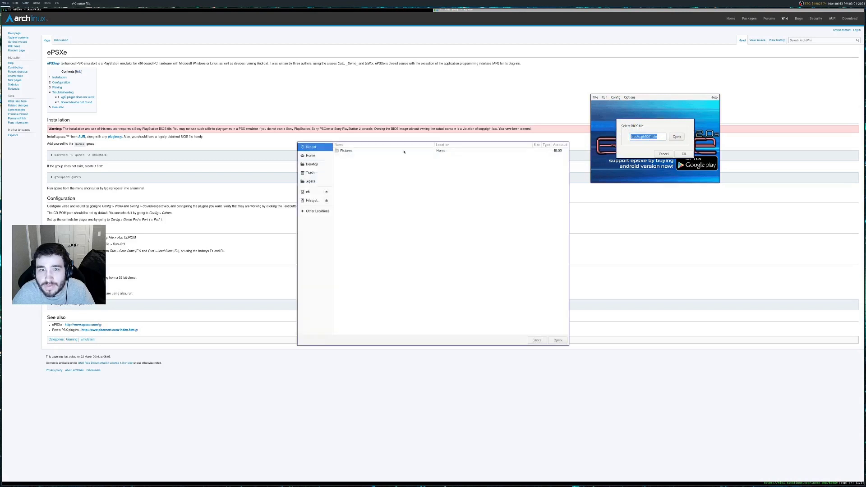
click(310, 156)
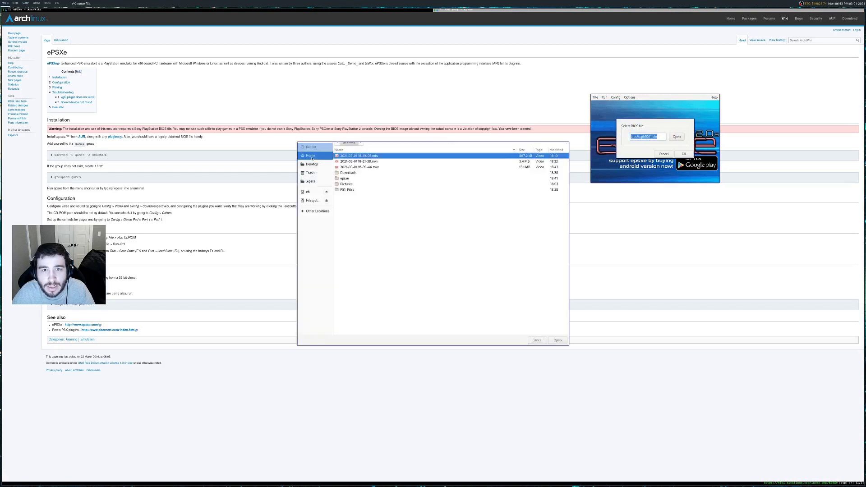
double_click(348, 195)
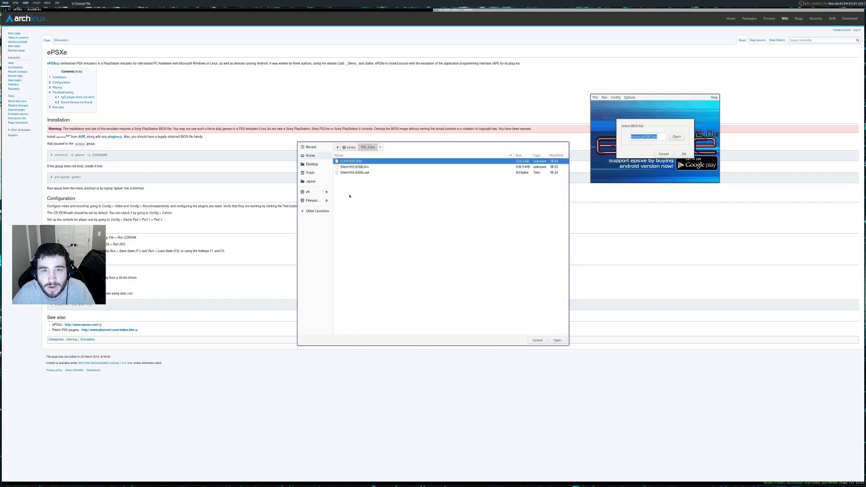
click(557, 340)
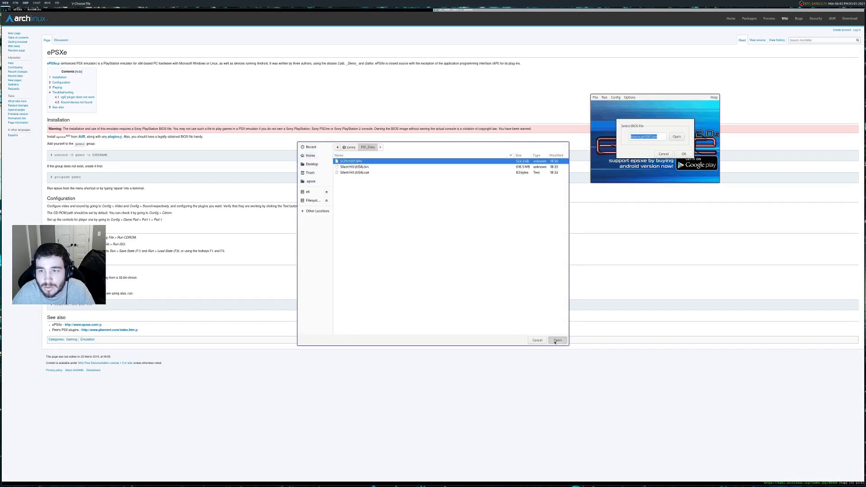
click(683, 154)
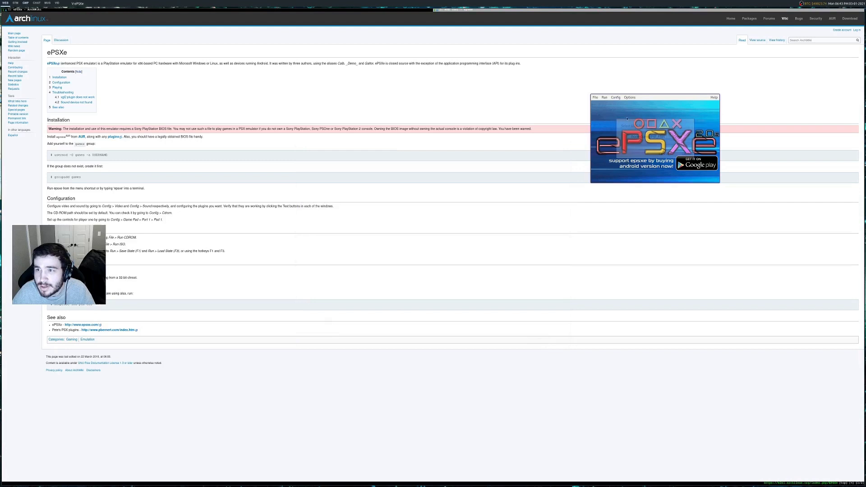
- Run the Silent Hill (USA).bin disc image from the home directory's PS1_Files folder as an ISO and reposition the game window
click(595, 97)
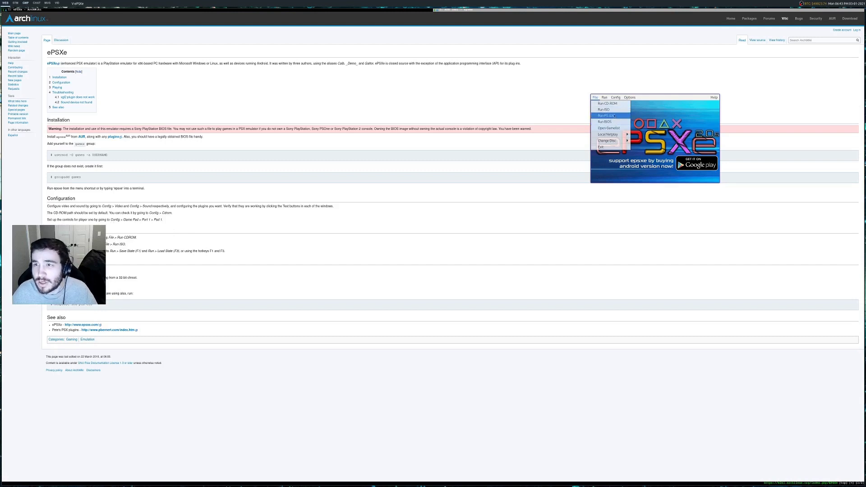
click(614, 110)
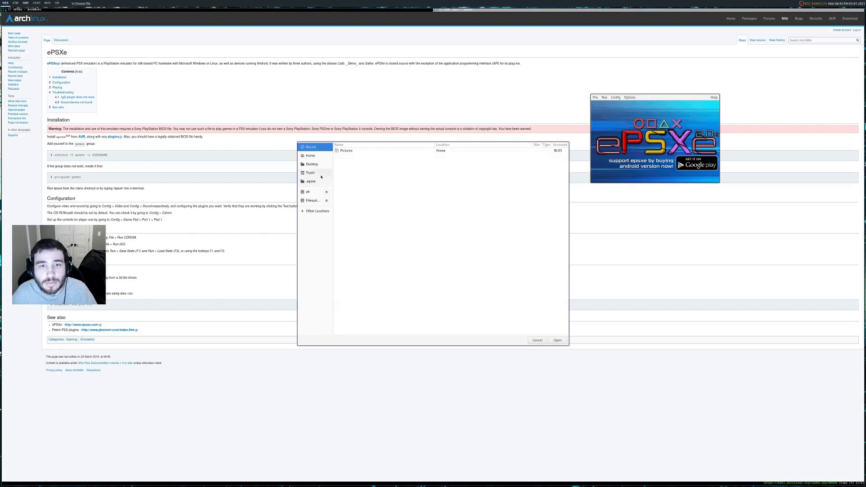
click(310, 155)
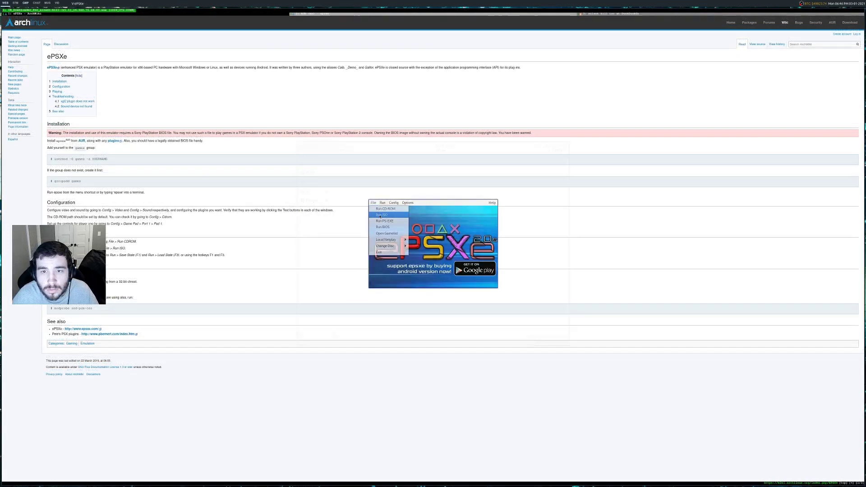
click(392, 215)
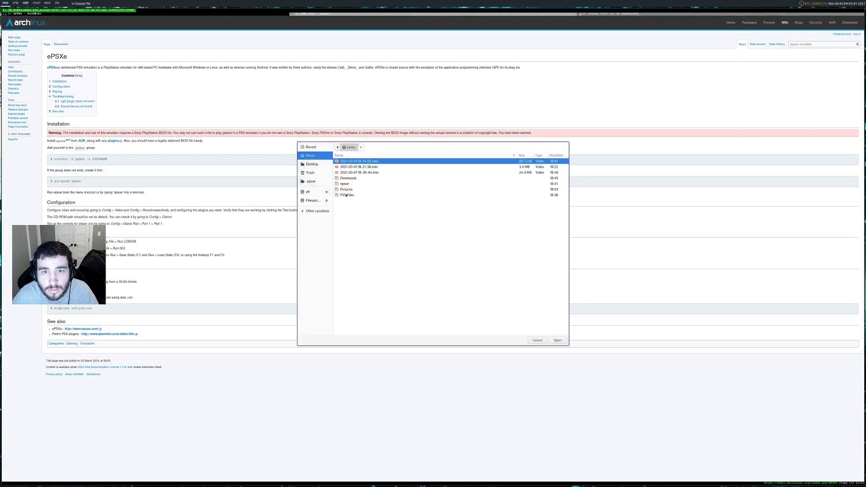
double_click(347, 195)
click(354, 167)
click(557, 340)
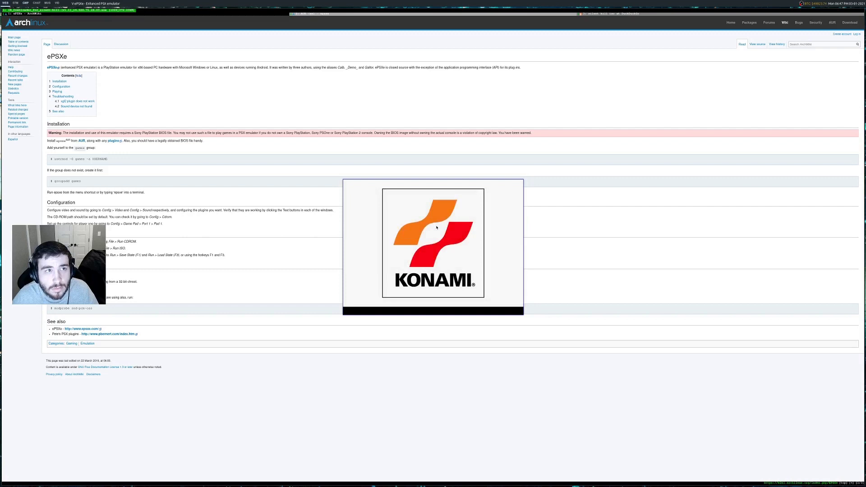
drag(442, 230, 364, 186)
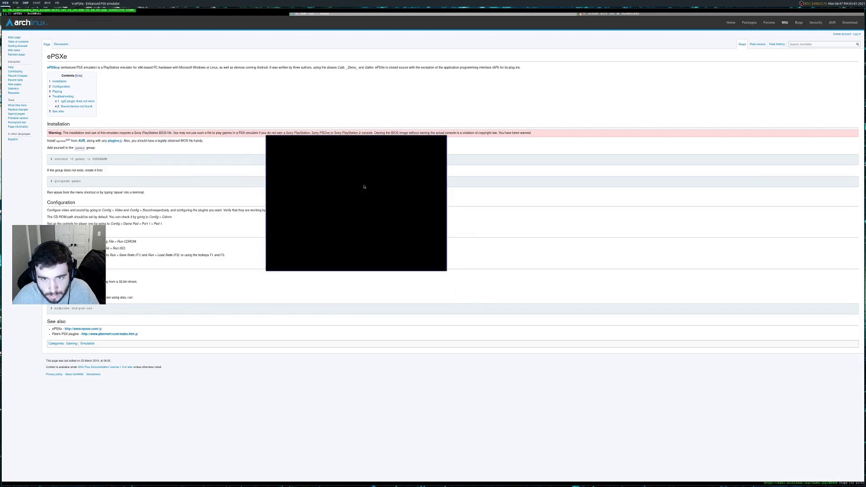